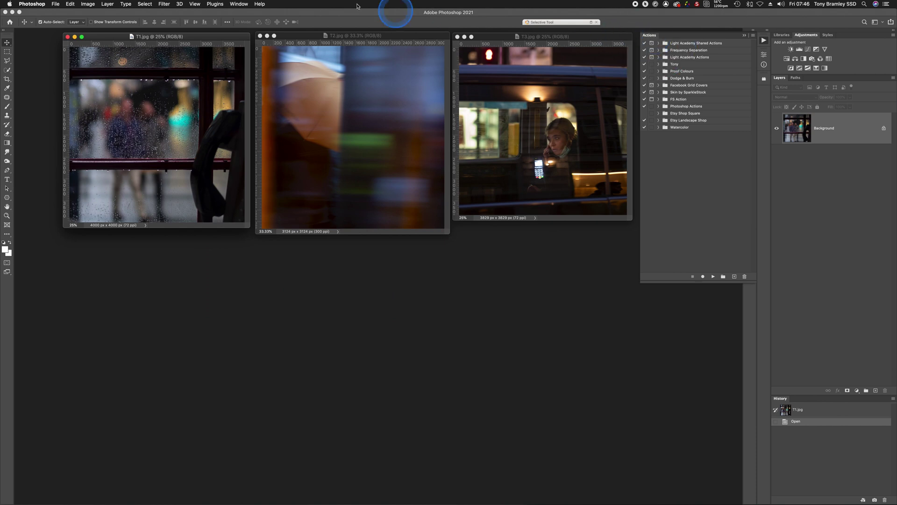
Step: Load the Light Academy Shared Actions .atn file into the Actions panel
click(243, 5)
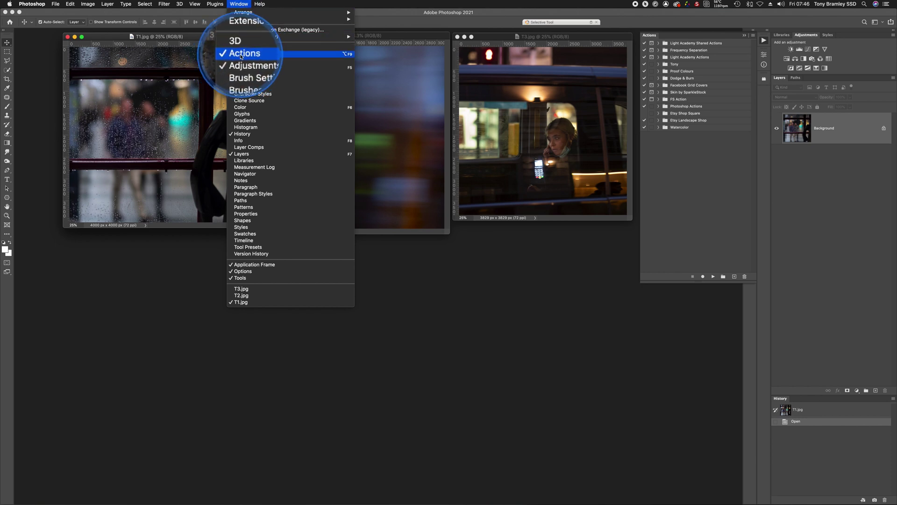
click(753, 38)
click(753, 38)
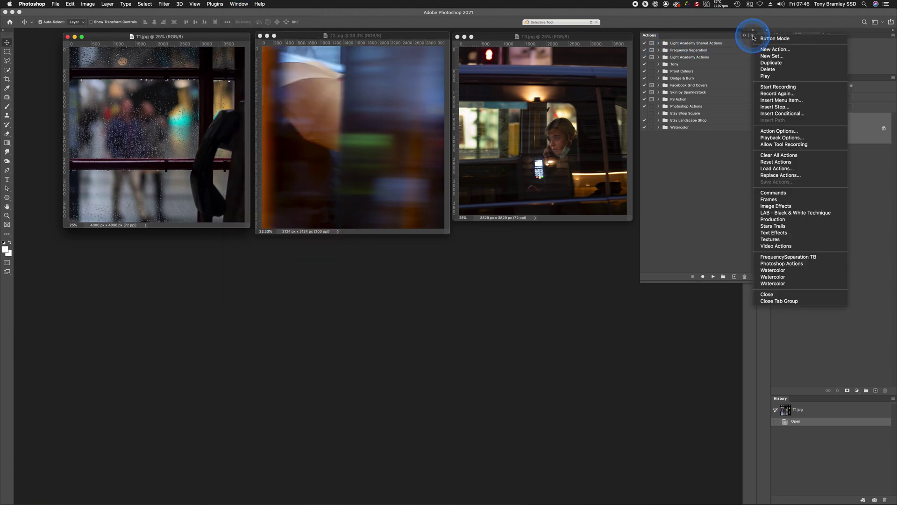
click(779, 170)
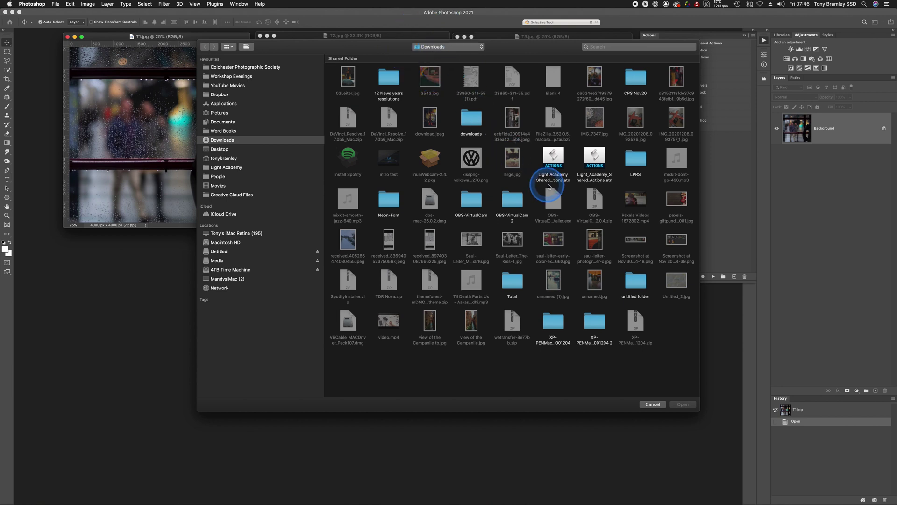
click(554, 162)
click(682, 404)
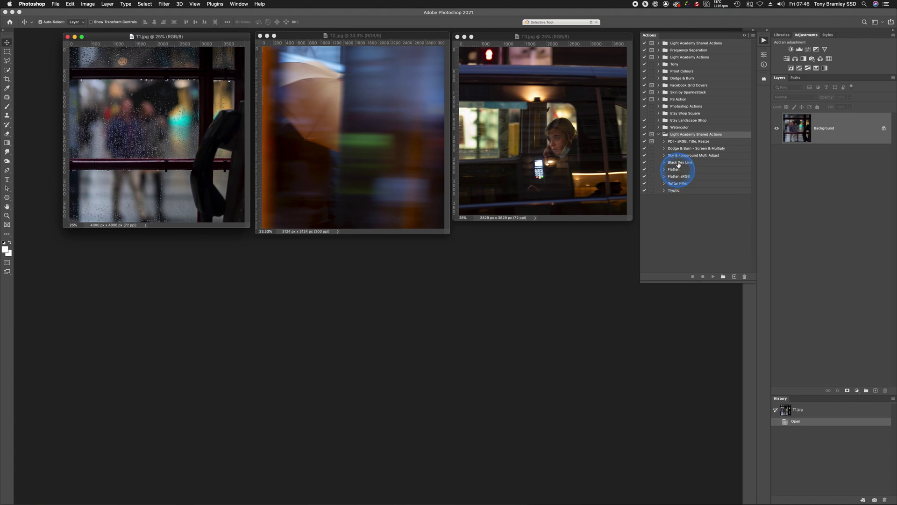
Step: Delete the duplicate Light Academy Shared Actions set by dragging it to the trash
click(659, 135)
mouse_move(665, 136)
mouse_down()
mouse_move(666, 91)
mouse_move(671, 136)
mouse_up()
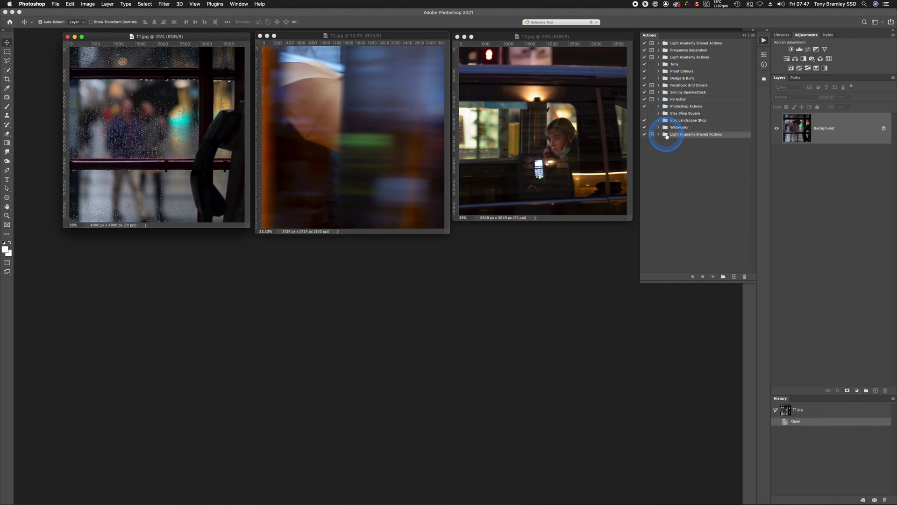
drag(667, 136, 745, 277)
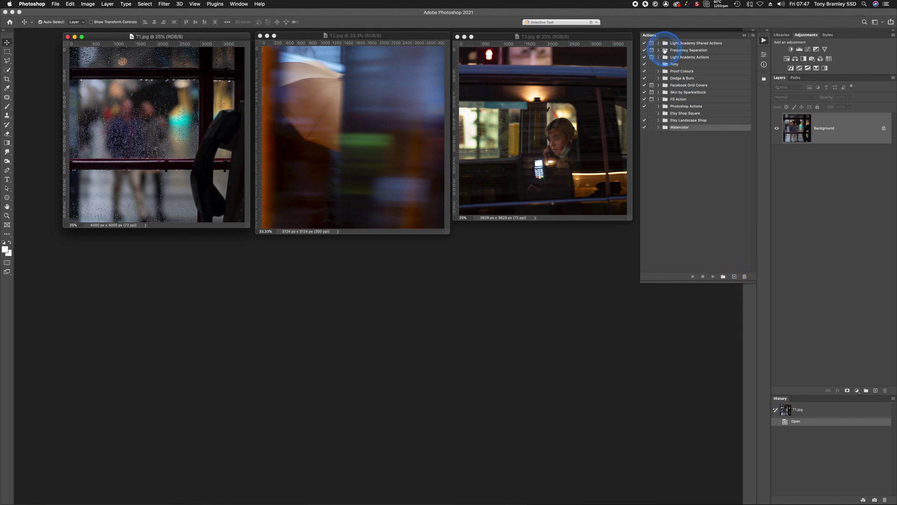
Step: Expand the remaining set, select the Tryptych action, and make T3 the active document
click(658, 43)
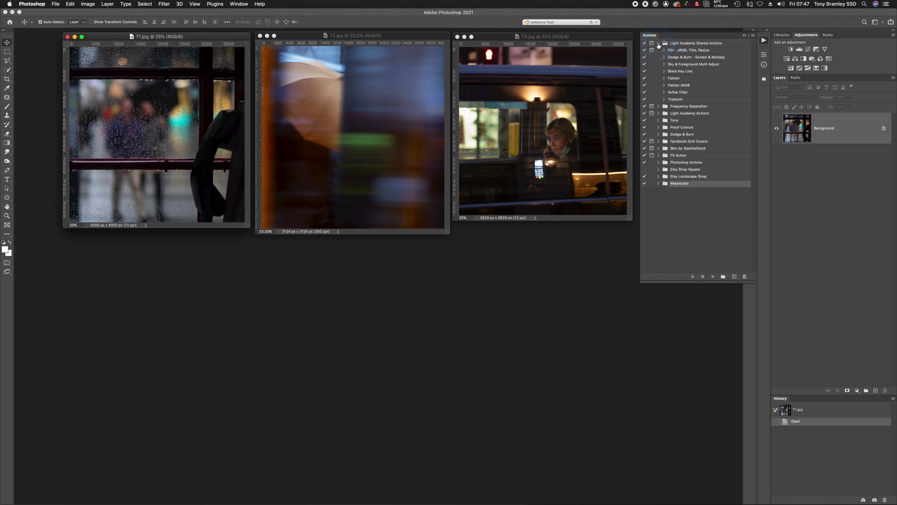
click(679, 98)
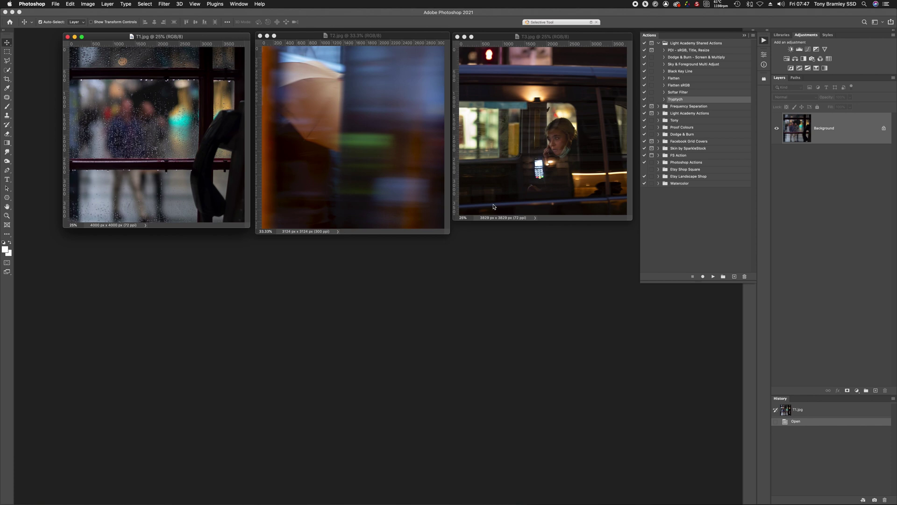
click(522, 137)
Step: Play the Tryptych action to build ContactSheet-001, then zoom in and tidy the window layout
click(675, 99)
drag(676, 100, 711, 278)
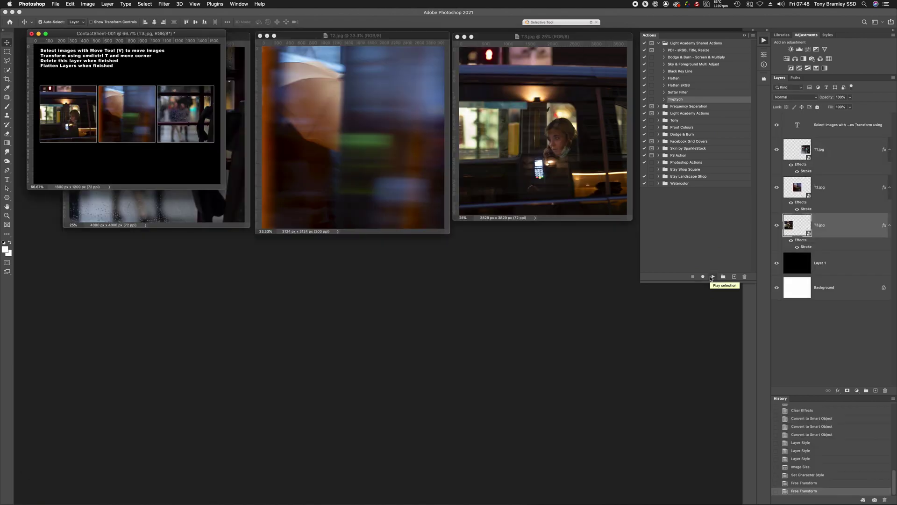
key(super+equal)
key(super+equal)
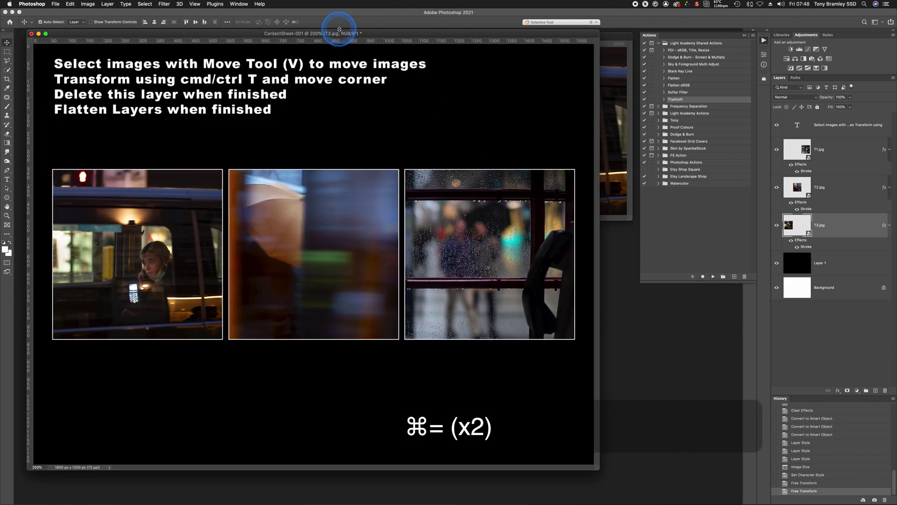
drag(342, 34, 435, 44)
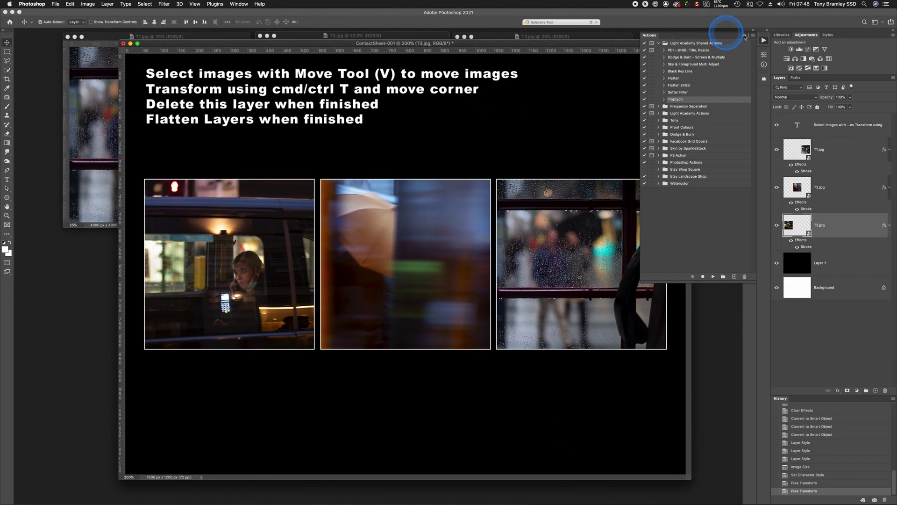
click(745, 36)
drag(673, 44, 671, 34)
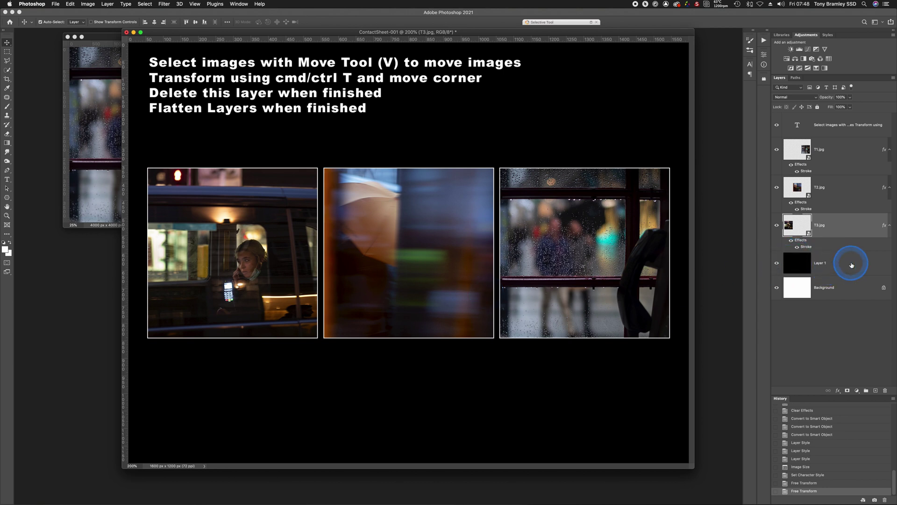
Step: Toggle the black backing layer and the T3 and T1 white strokes off and back on
click(776, 263)
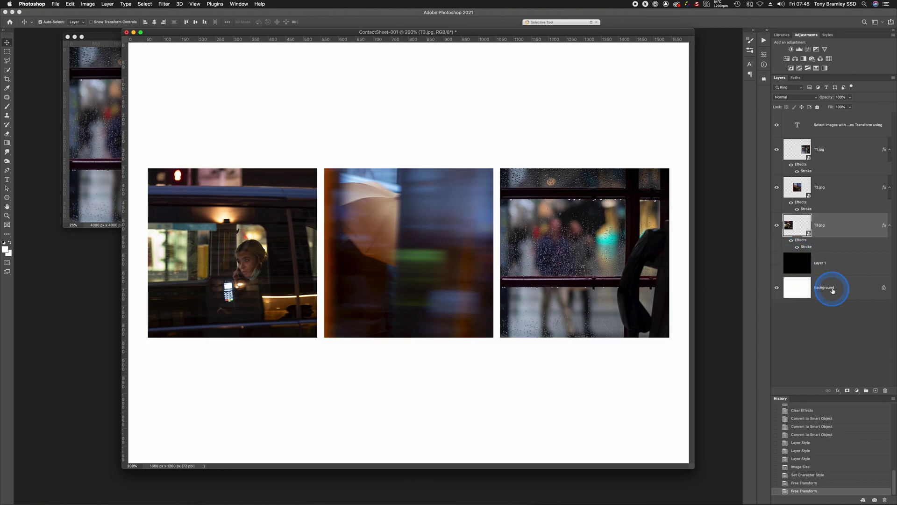
click(777, 264)
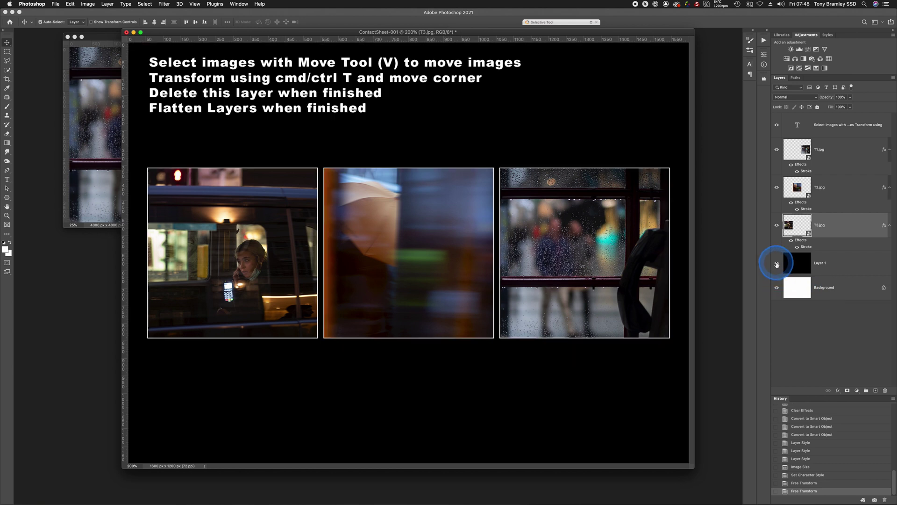
click(791, 241)
click(791, 241)
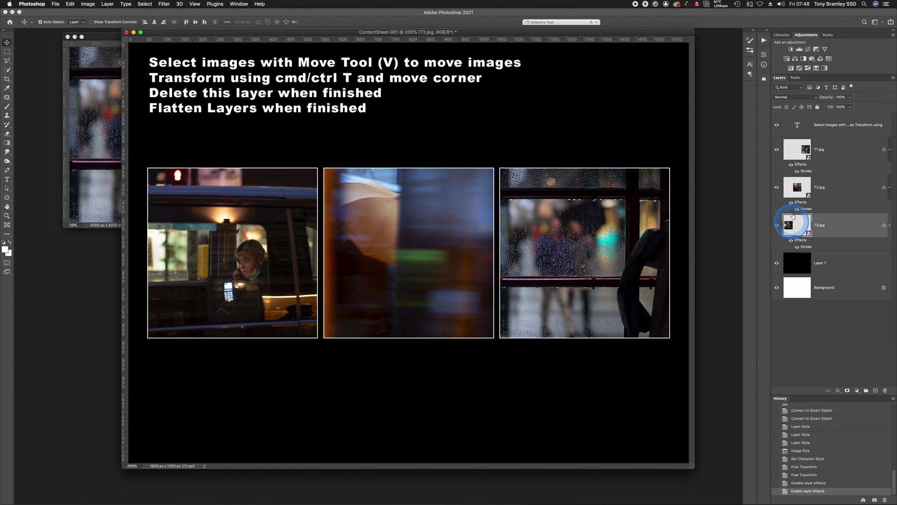
click(790, 166)
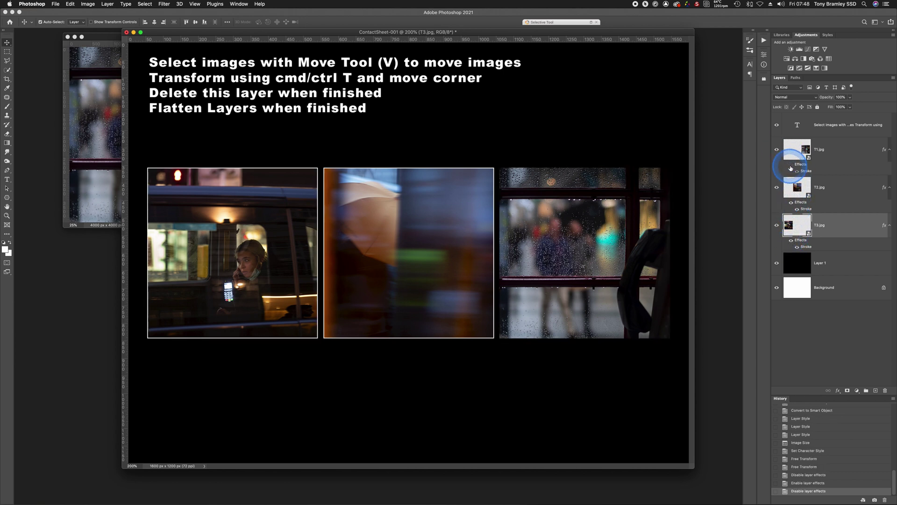
click(791, 167)
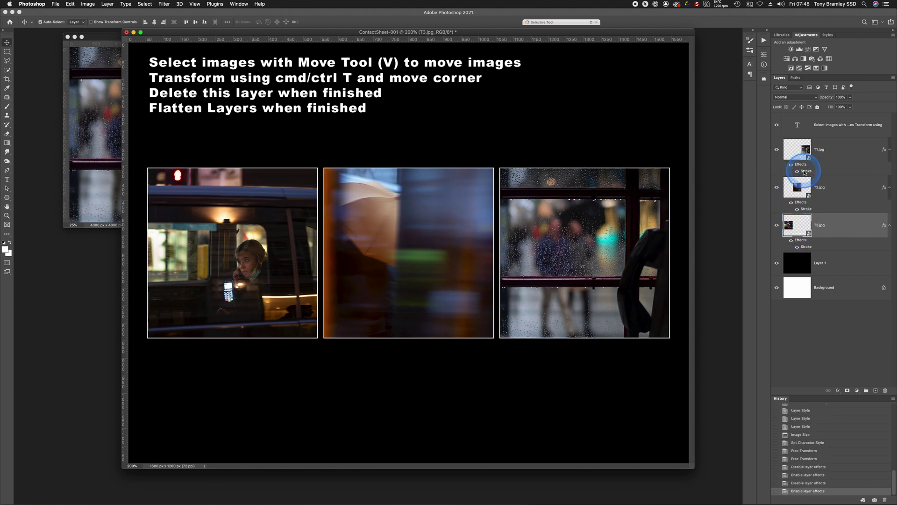
Step: Review T1's stroke settings without changing them, then select the instruction text layer
double_click(805, 171)
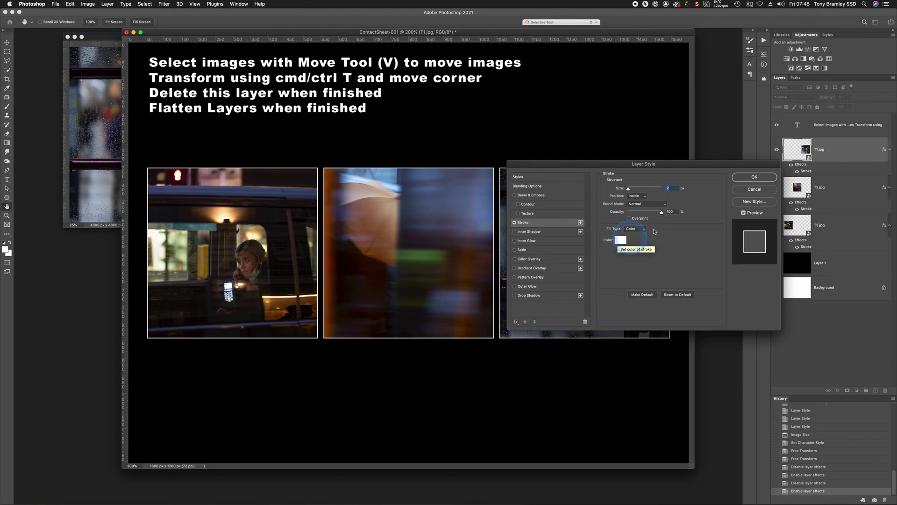
click(751, 190)
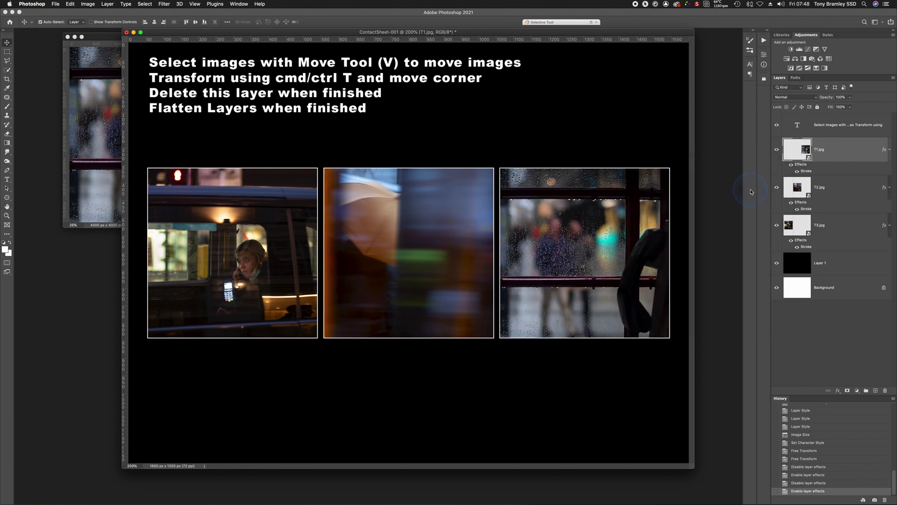
click(768, 213)
click(834, 127)
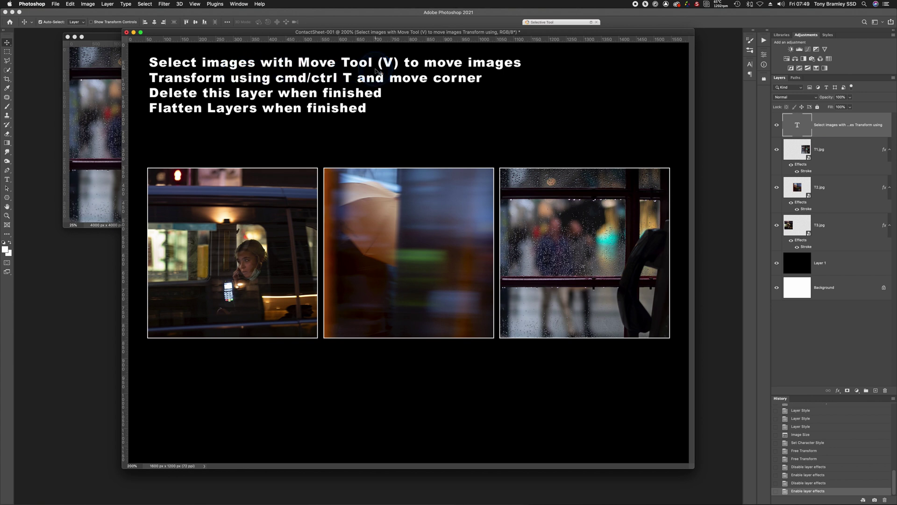
Step: Test-move the rain-window photo and undo it, then enlarge the third photo with Free Transform
key(v)
mouse_move(592, 257)
mouse_down()
mouse_move(574, 187)
mouse_move(597, 251)
mouse_up()
key(super+z)
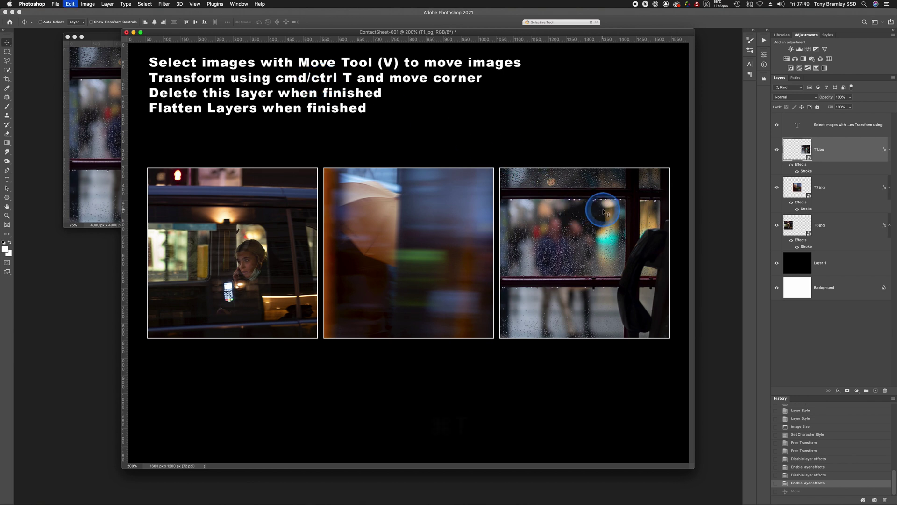
key(super+t)
drag(498, 168, 442, 46)
key(Return)
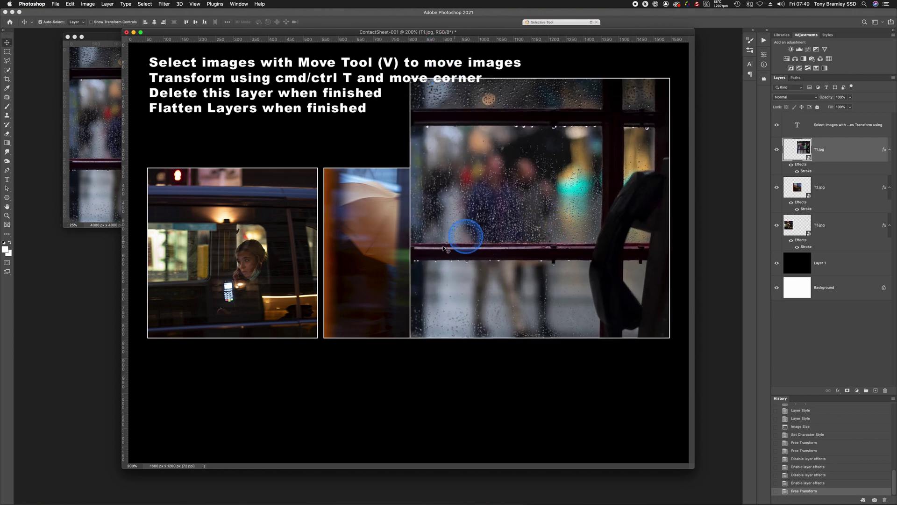
Step: Shrink and reposition the middle photo, then move the car photo and all three photos left
click(375, 260)
key(super+t)
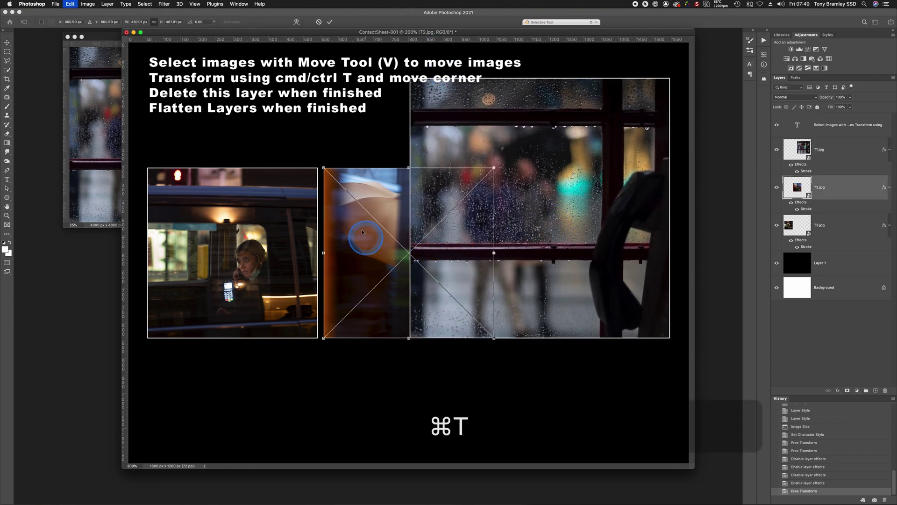
drag(324, 168, 368, 212)
drag(426, 257, 327, 363)
key(Return)
drag(253, 259, 304, 221)
drag(533, 257, 527, 276)
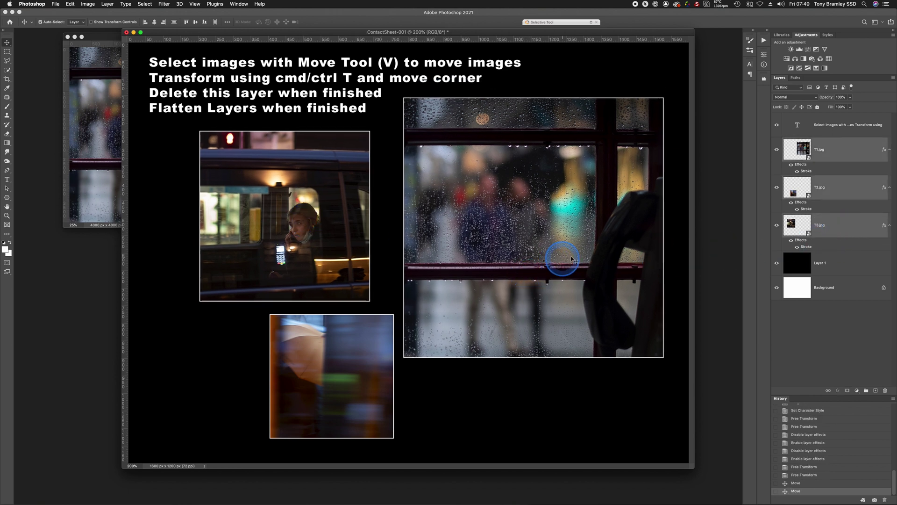
drag(581, 254, 559, 252)
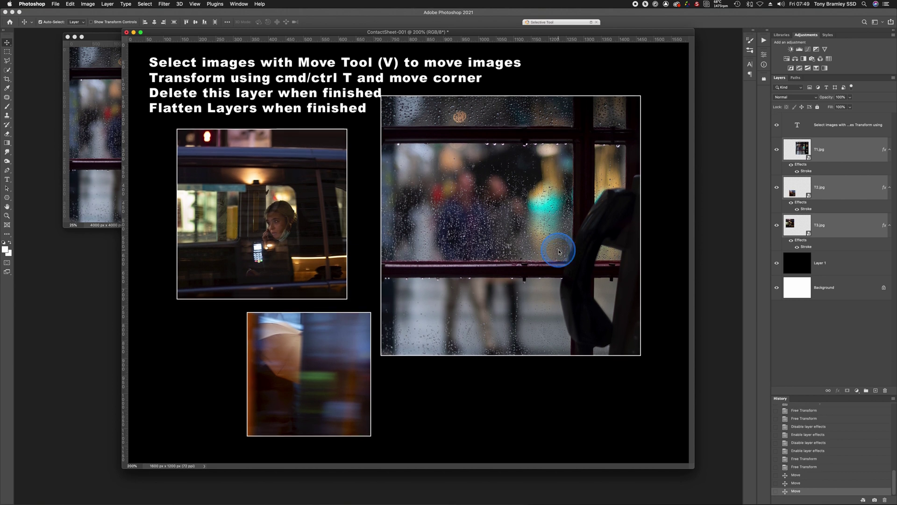
Step: Show the grid, undo the layout experiments back to the original row, and delete the text layer
key(super+apostrophe)
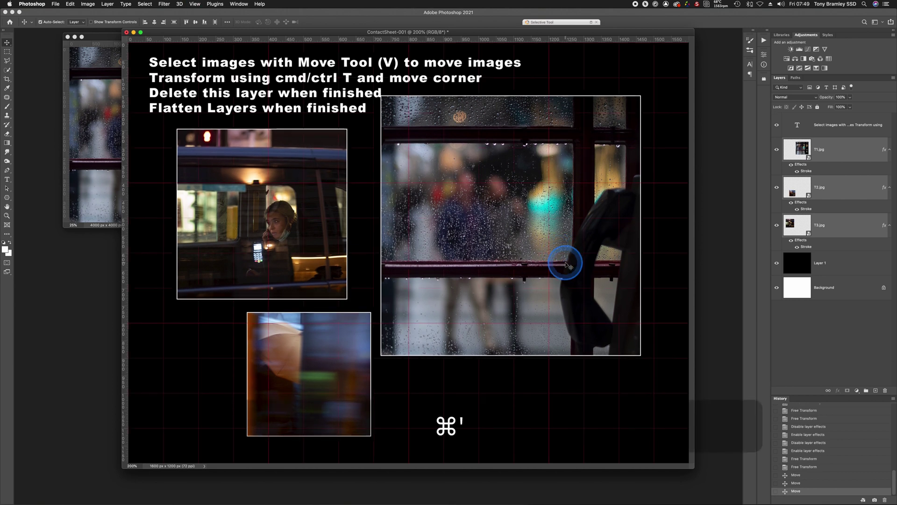
key(super+t)
drag(569, 261, 571, 251)
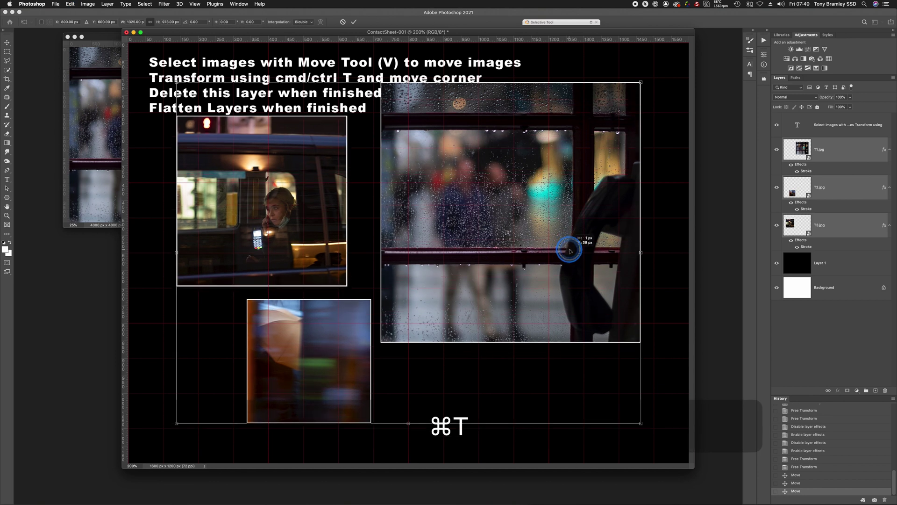
key(super+z)
key(super+z)
key(super+z)
key(super+z)
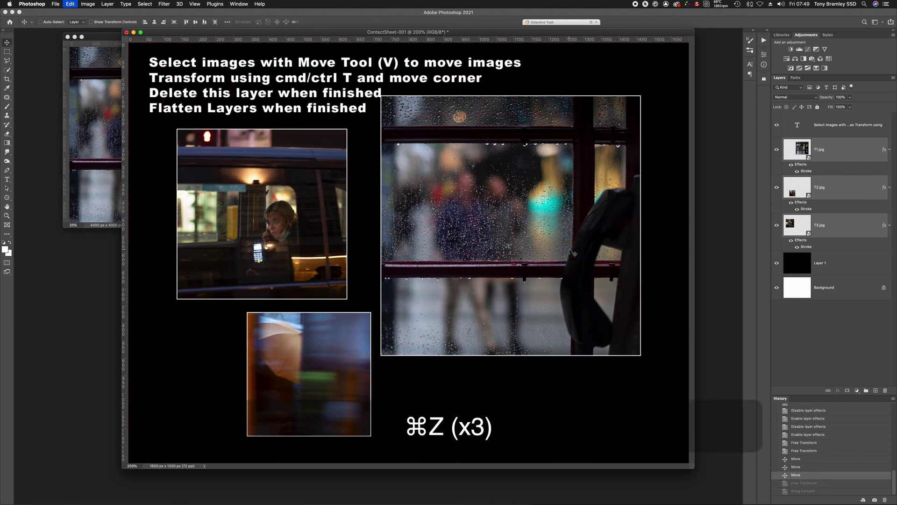
key(super+z)
key(super+z)
key(super+z)
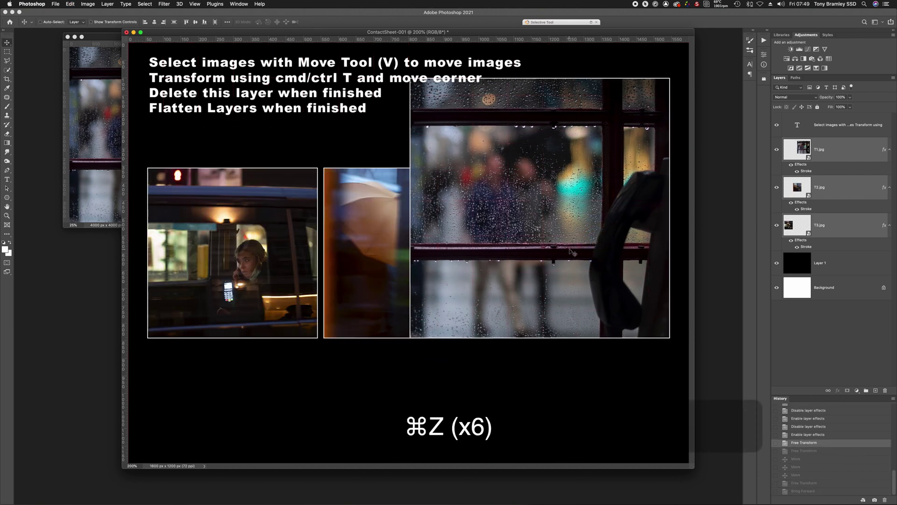
drag(831, 123, 886, 391)
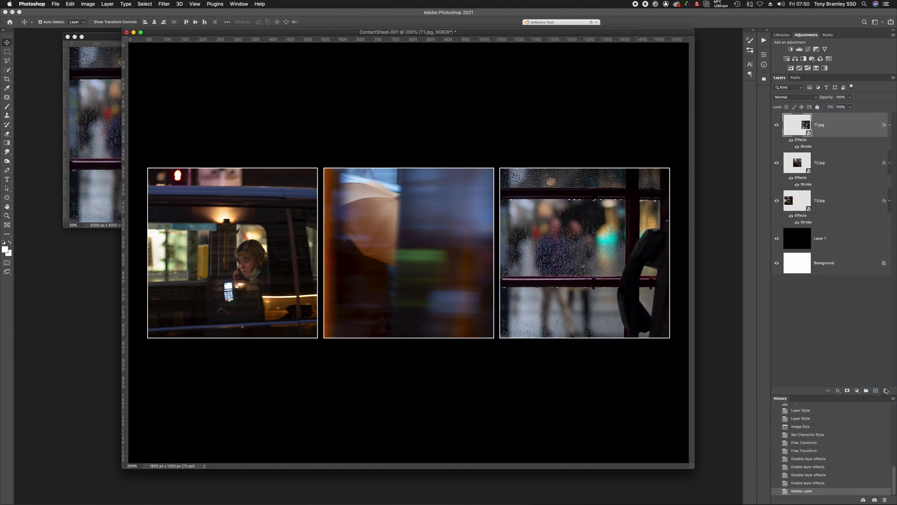
Step: Restore and re-delete the instruction text layer, then drag the document window larger to show the whole canvas
key(super+z)
click(867, 118)
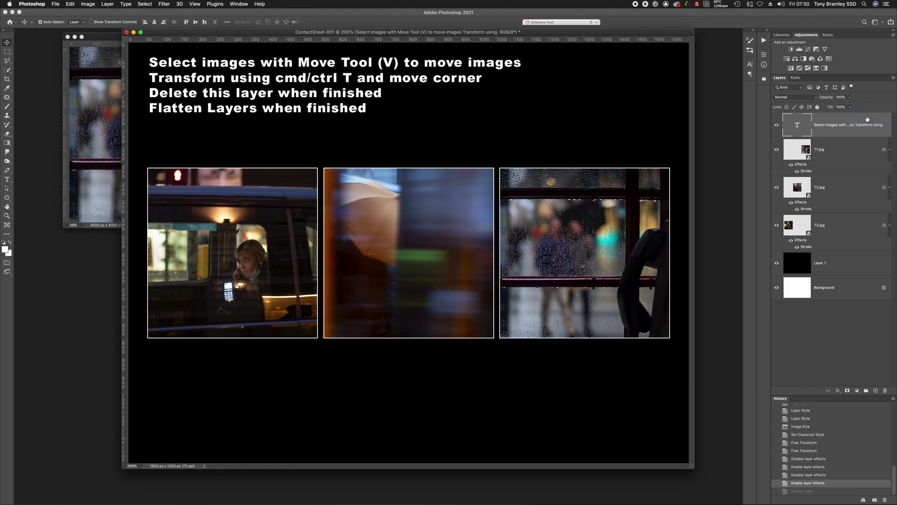
key(Delete)
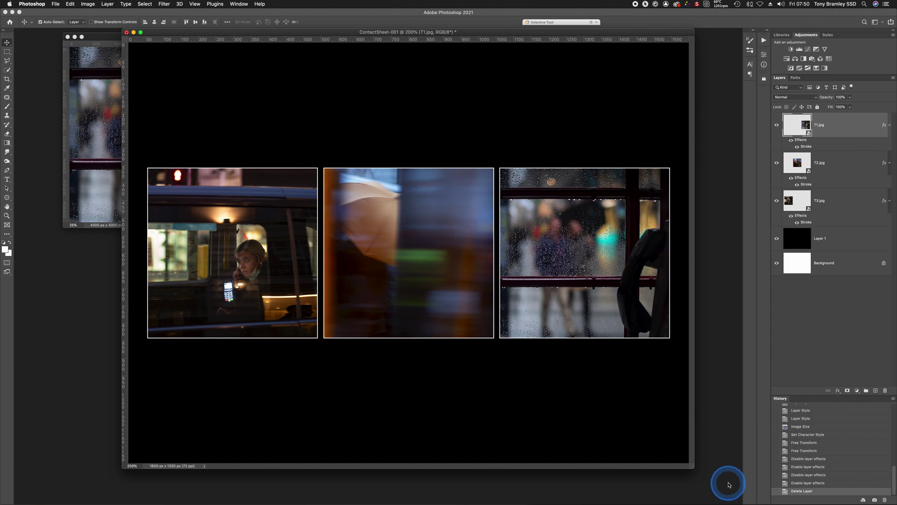
drag(691, 467, 726, 493)
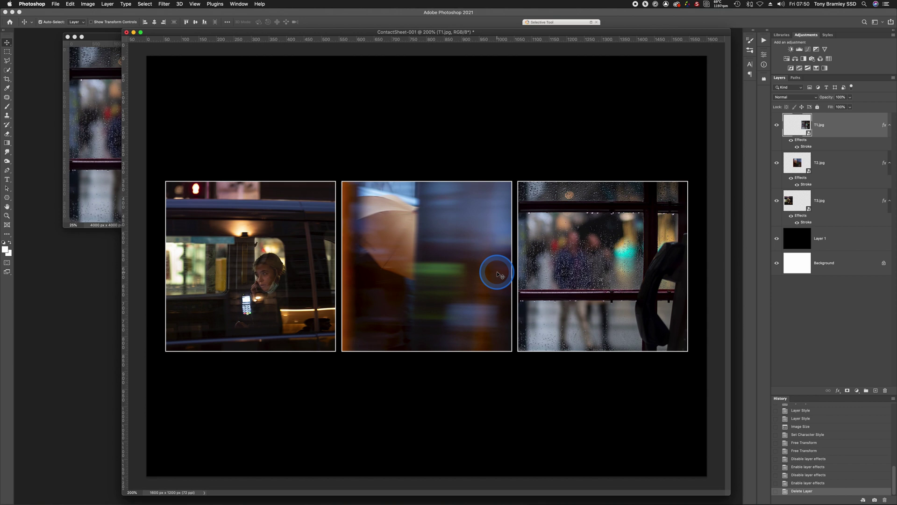
Step: Crop the canvas to a 1600 × 670 px strip around the photos, shifting the box down slightly
key(c)
drag(136, 141, 717, 376)
drag(472, 186, 462, 213)
key(Return)
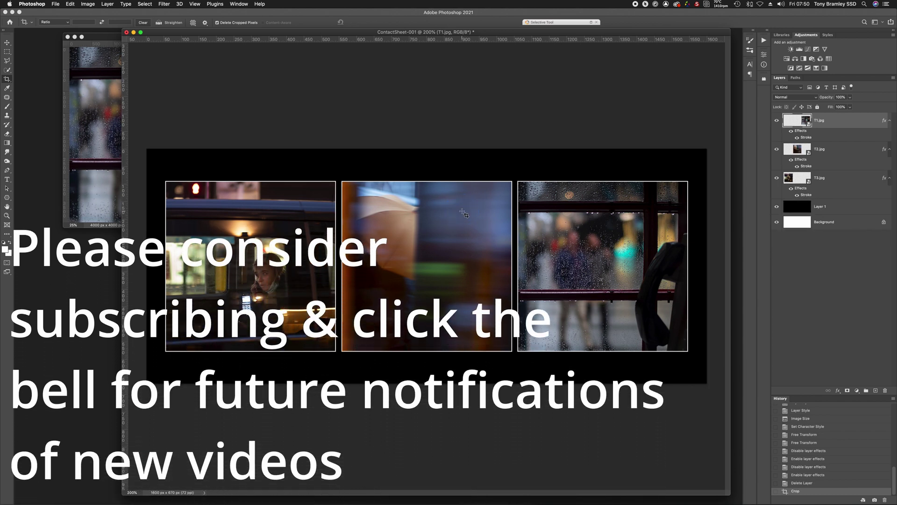